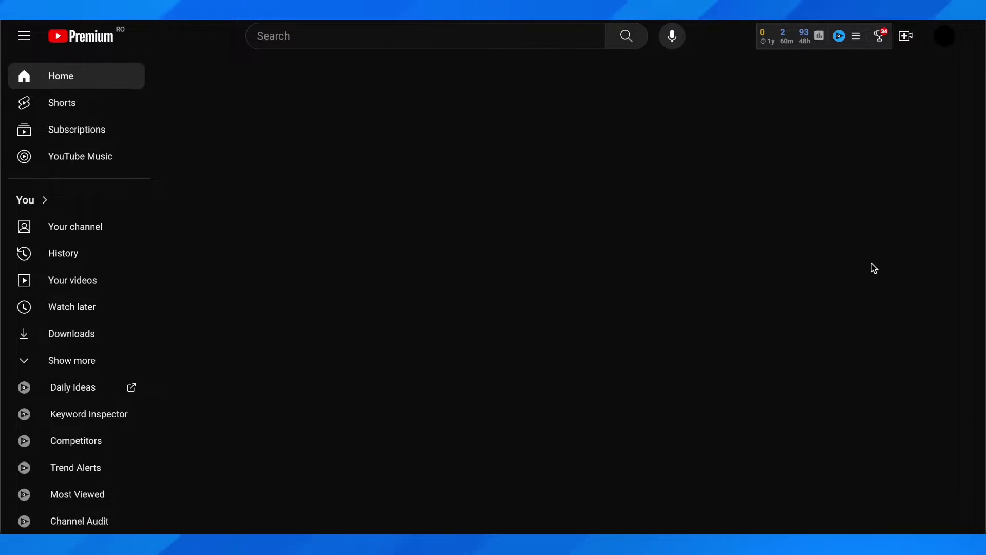
# Open YouTube account Settings from the avatar menu.
pyautogui.click(944, 37)
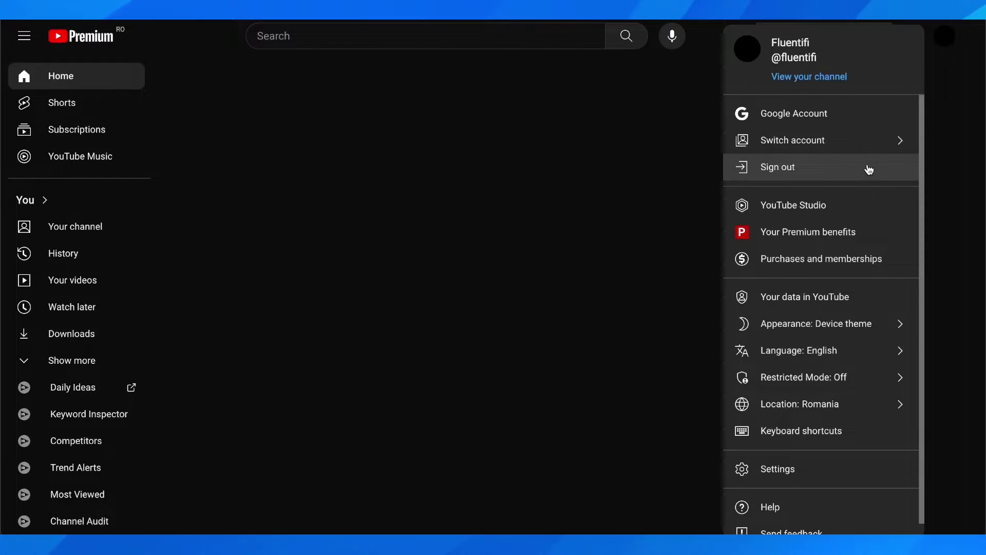
pyautogui.click(763, 476)
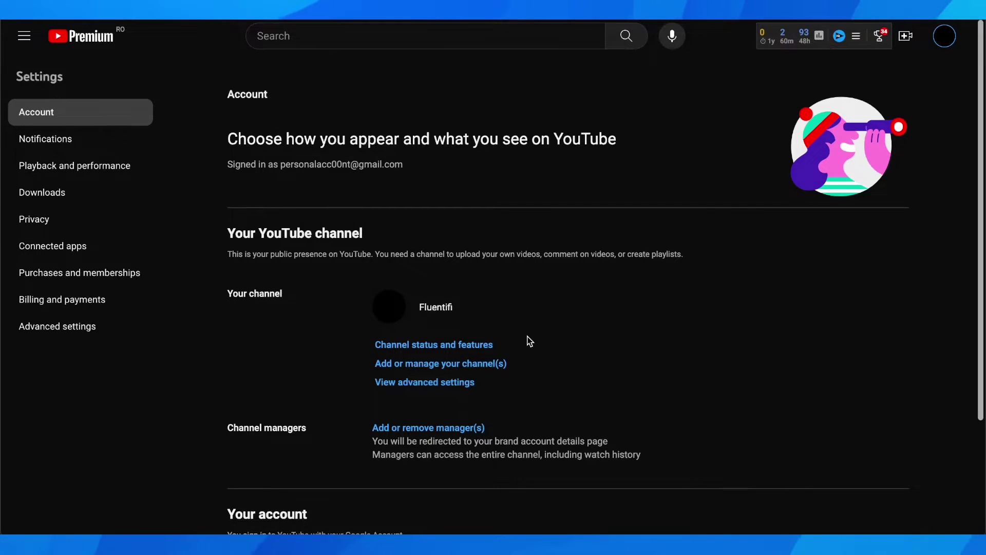
pyautogui.scroll(-1, 532, 339)
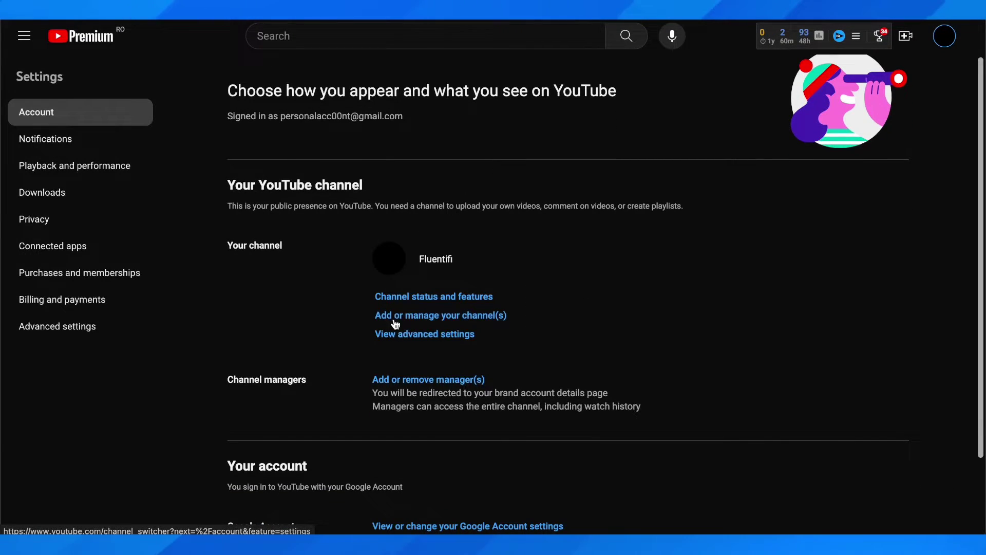
# Start a new channel named 'Test Channel 1' and accept that it creates a new Google Account.
pyautogui.click(457, 316)
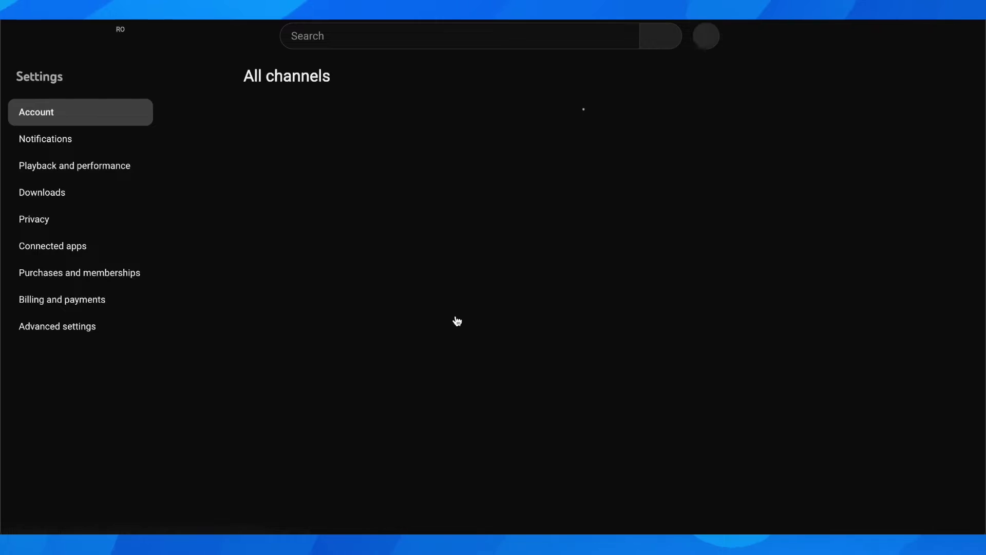
pyautogui.click(339, 130)
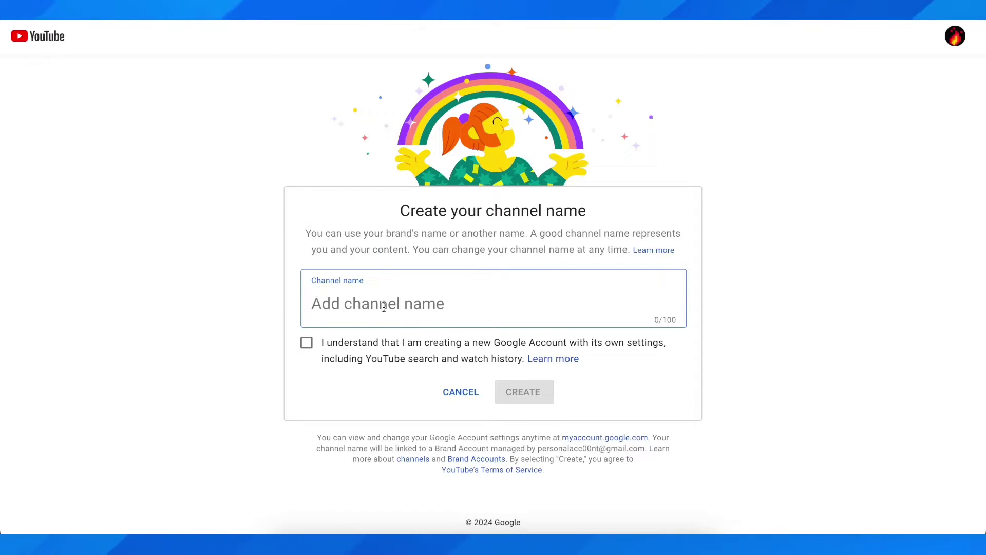
pyautogui.write('T')
pyautogui.write('est c')
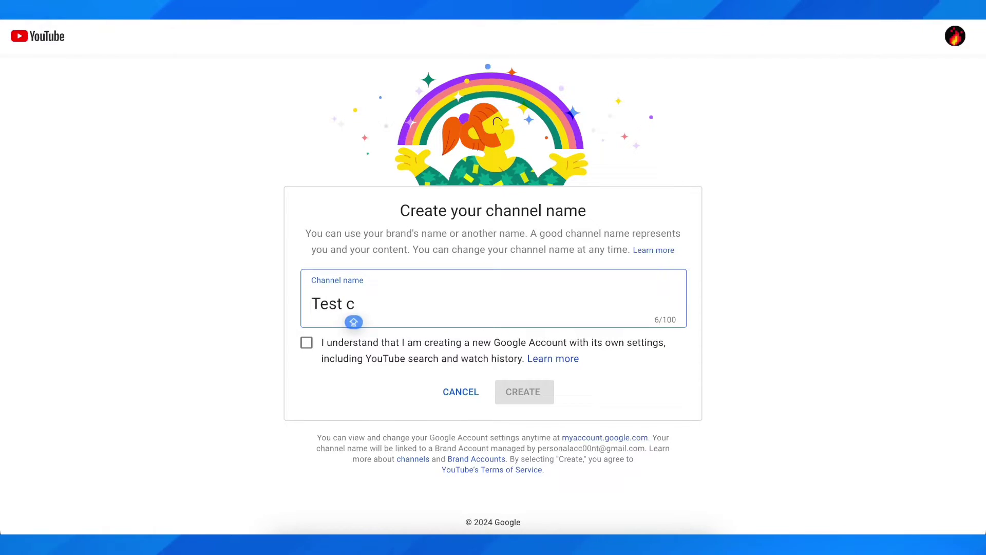
pyautogui.write('el')
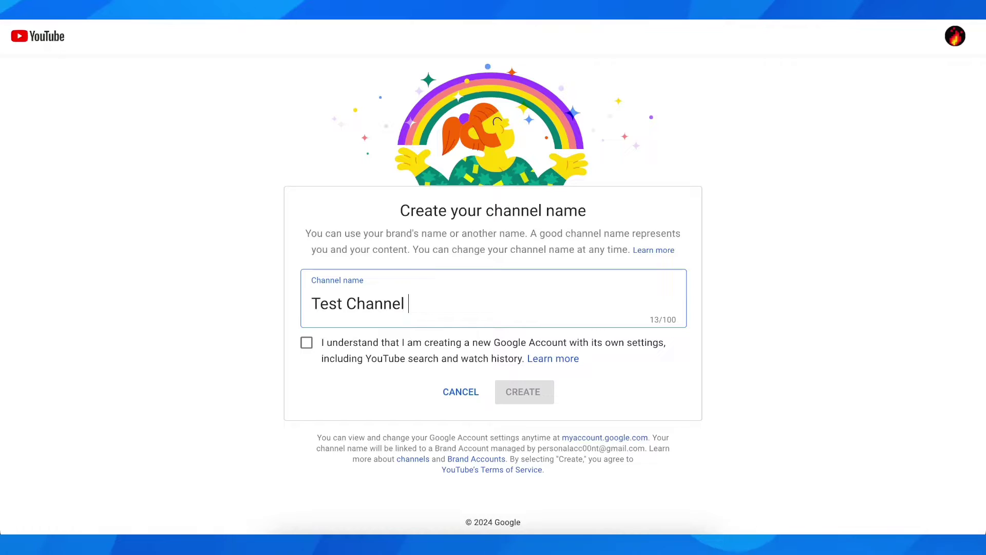
pyautogui.click(307, 343)
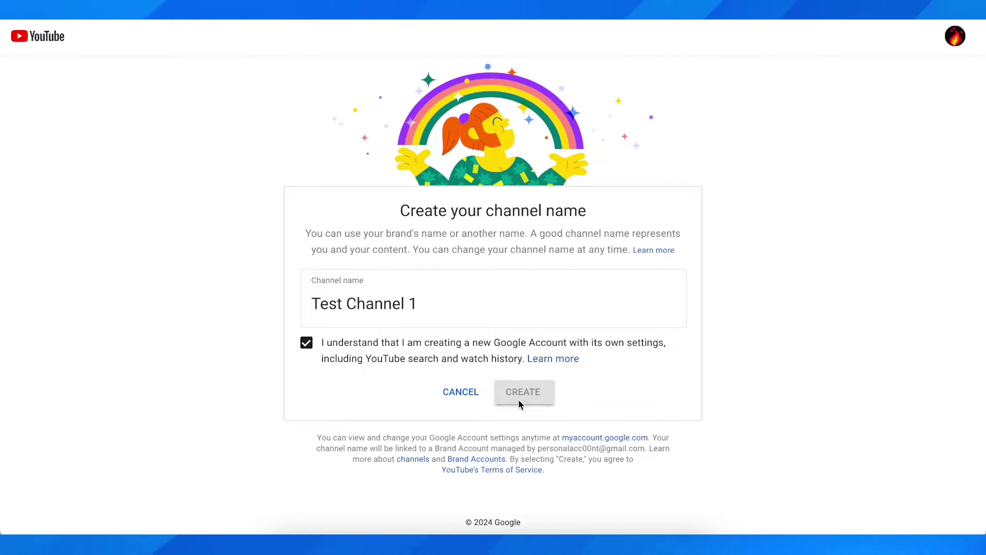
# Create 'Test Channel 1' and check the phone verification form's country setting.
pyautogui.click(522, 391)
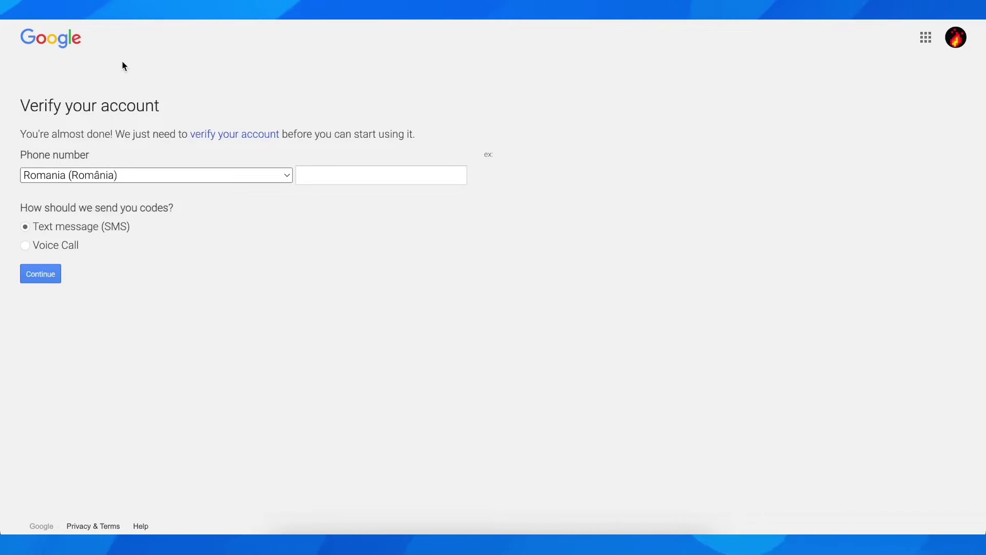
pyautogui.doubleClick(130, 105)
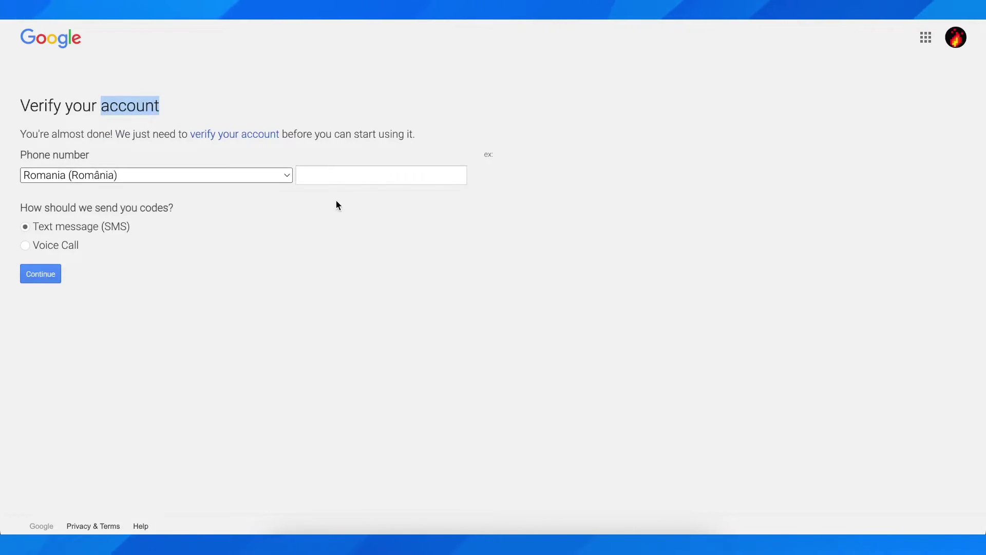
pyautogui.click(281, 175)
pyautogui.click(254, 179)
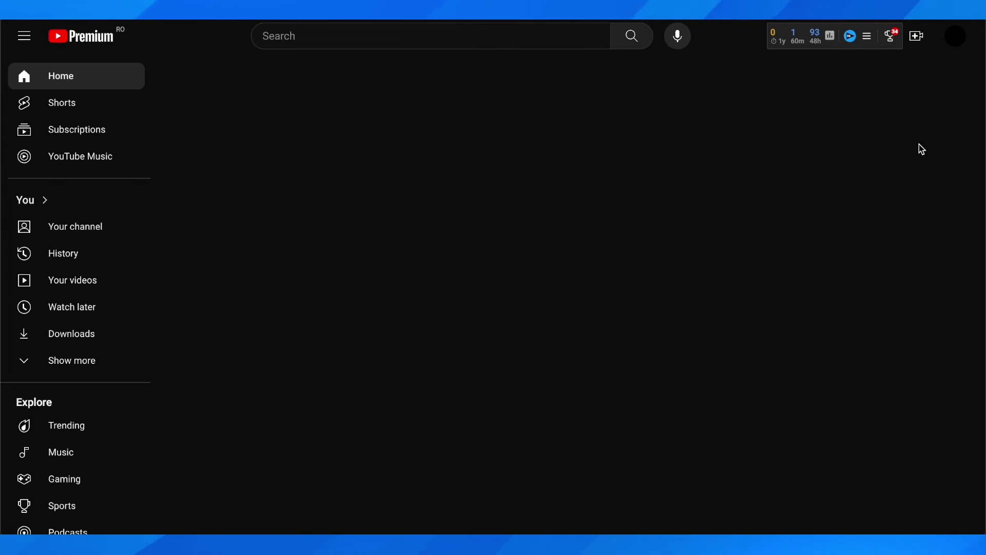
# Confirm the signed-in channel is still Fluentifi in the avatar menu, then close it.
pyautogui.click(955, 35)
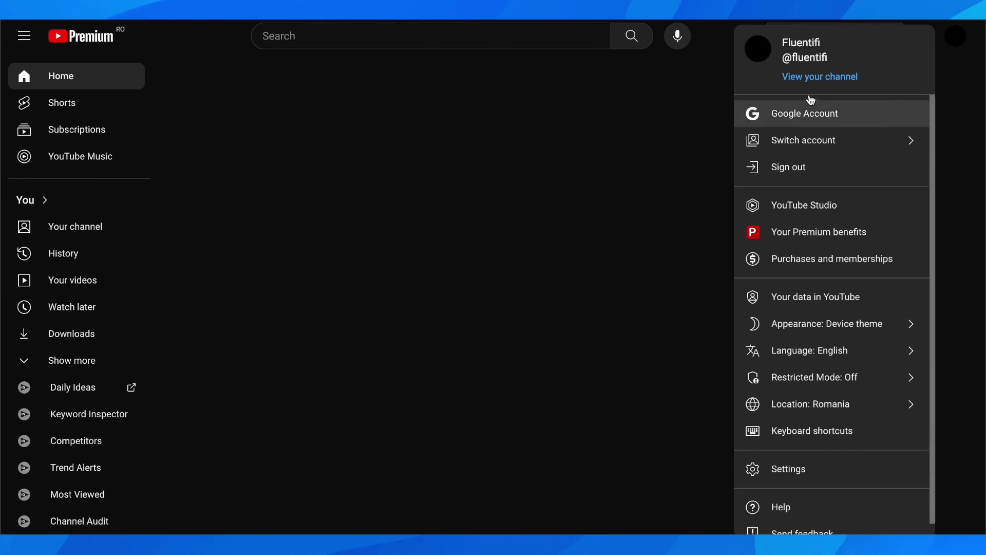
pyautogui.click(498, 221)
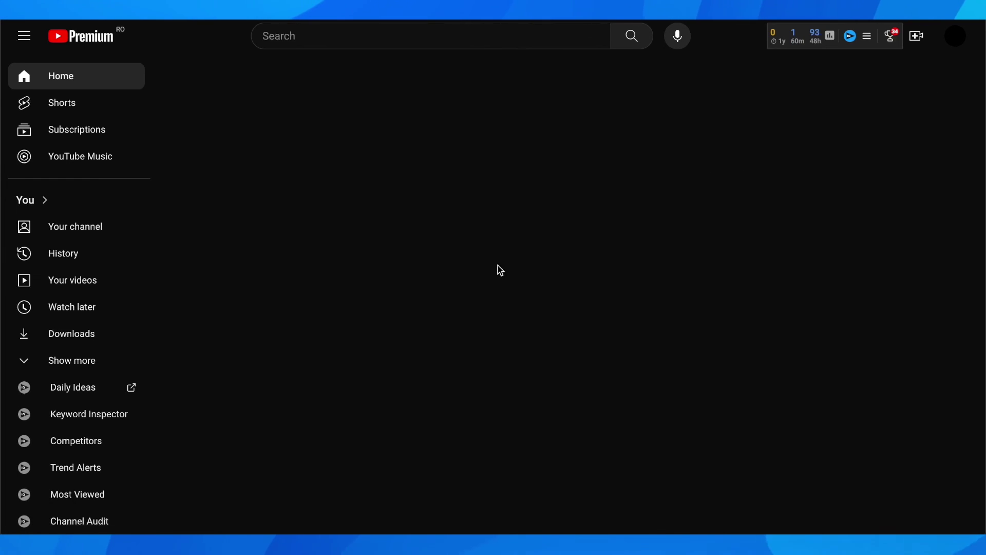